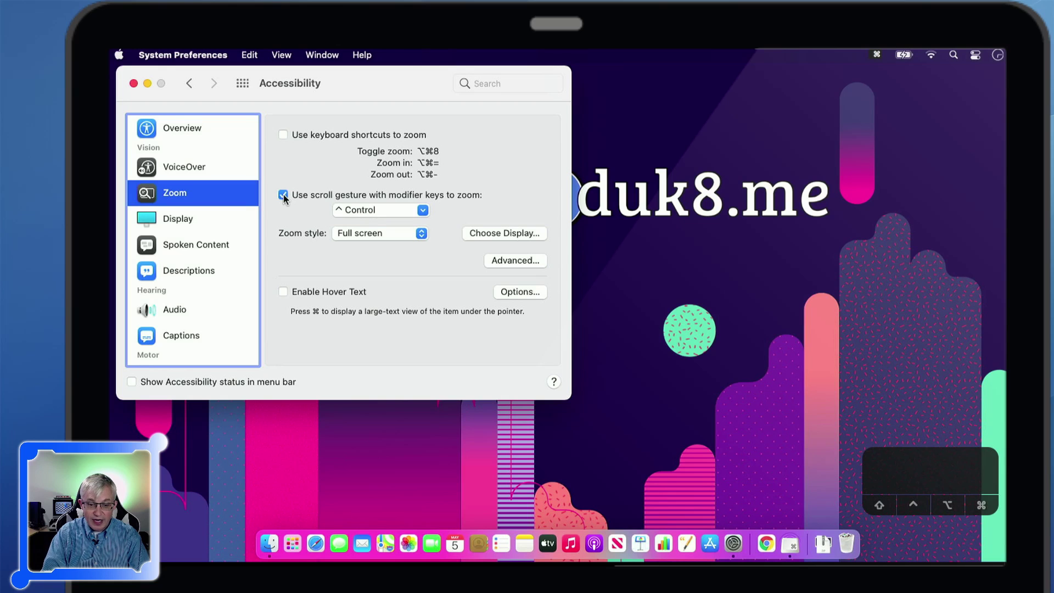
- Test the scroll-gesture zoom by magnifying the Accessibility settings and the desktop, and return to normal size
scroll(283, 198, "up", 5, "ctrl")
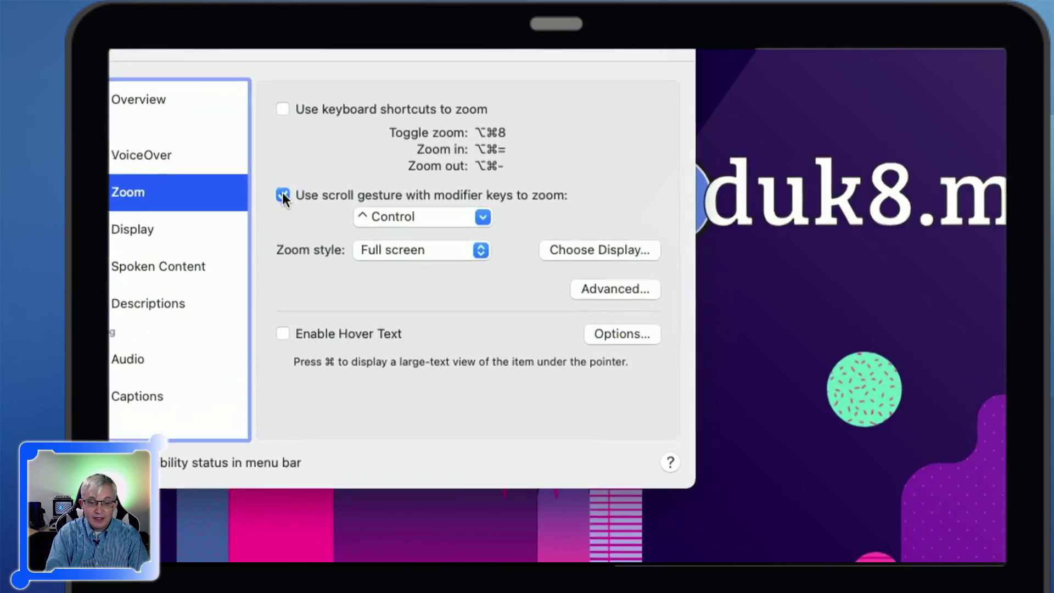
scroll(282, 193, "up", 5, "ctrl")
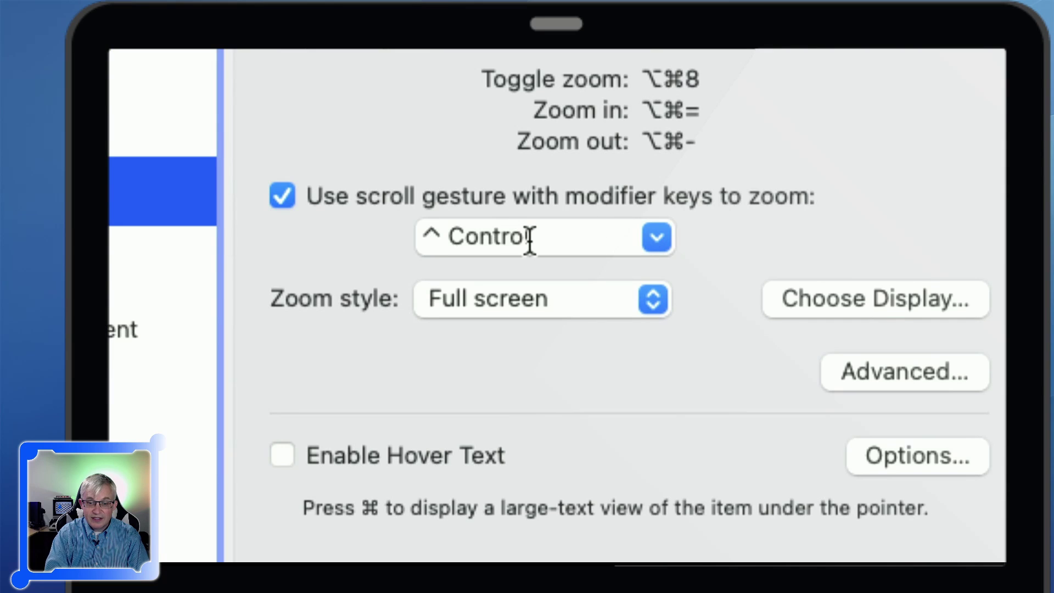
scroll(530, 238, "down", 8, "ctrl")
scroll(367, 208, "up", 5, "ctrl")
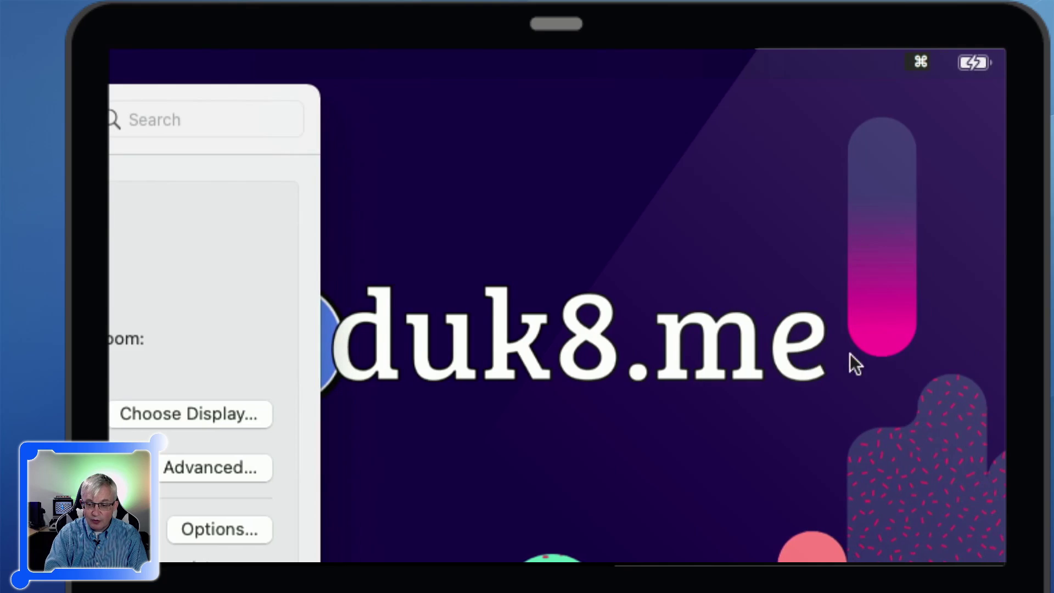
scroll(113, 309, "down", 5, "ctrl")
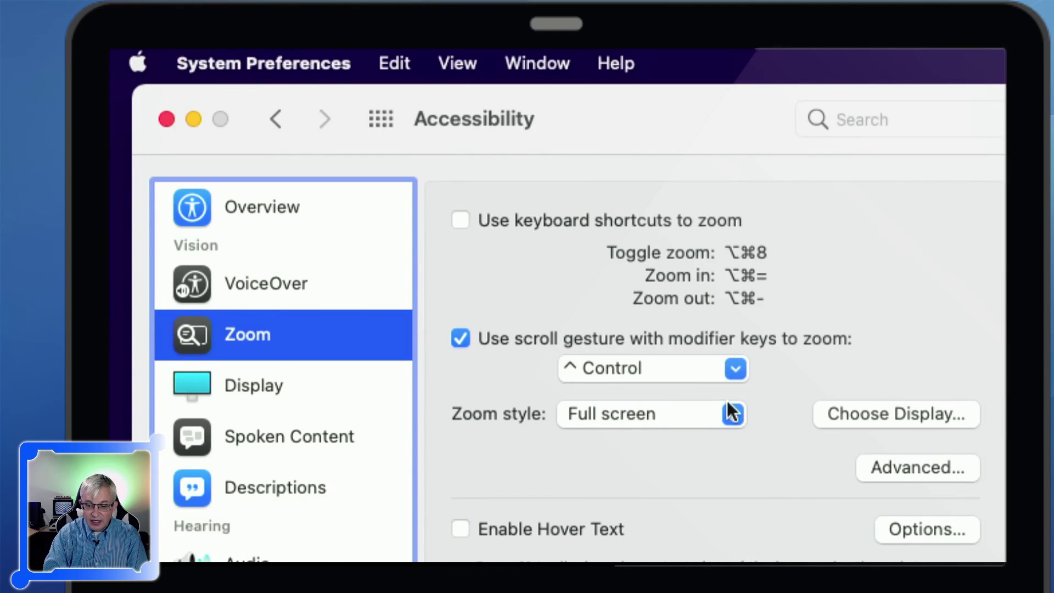
scroll(730, 423, "up", 5, "ctrl")
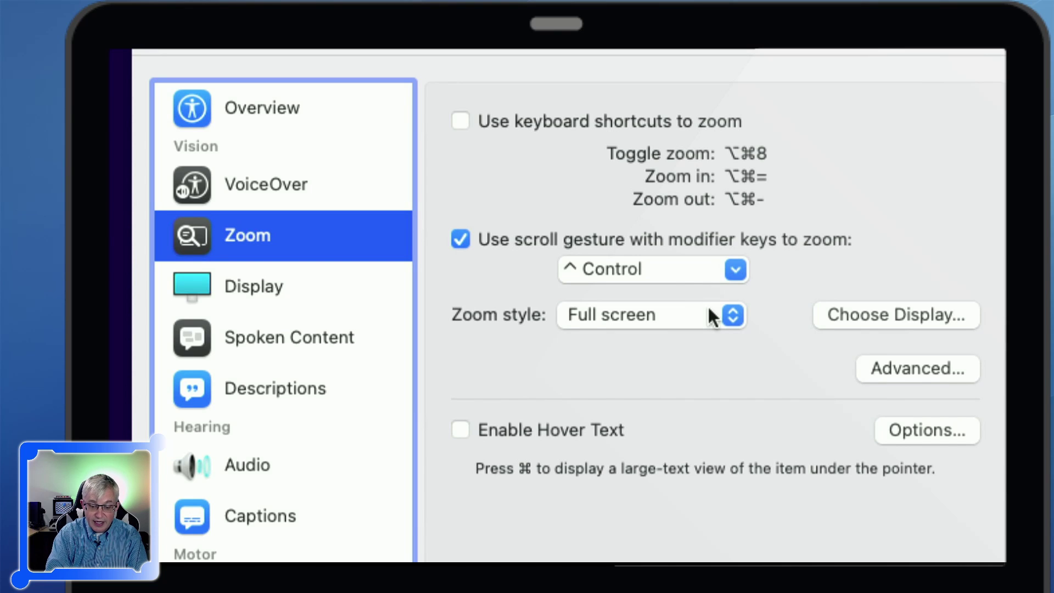
scroll(707, 305, "down", 3, "ctrl")
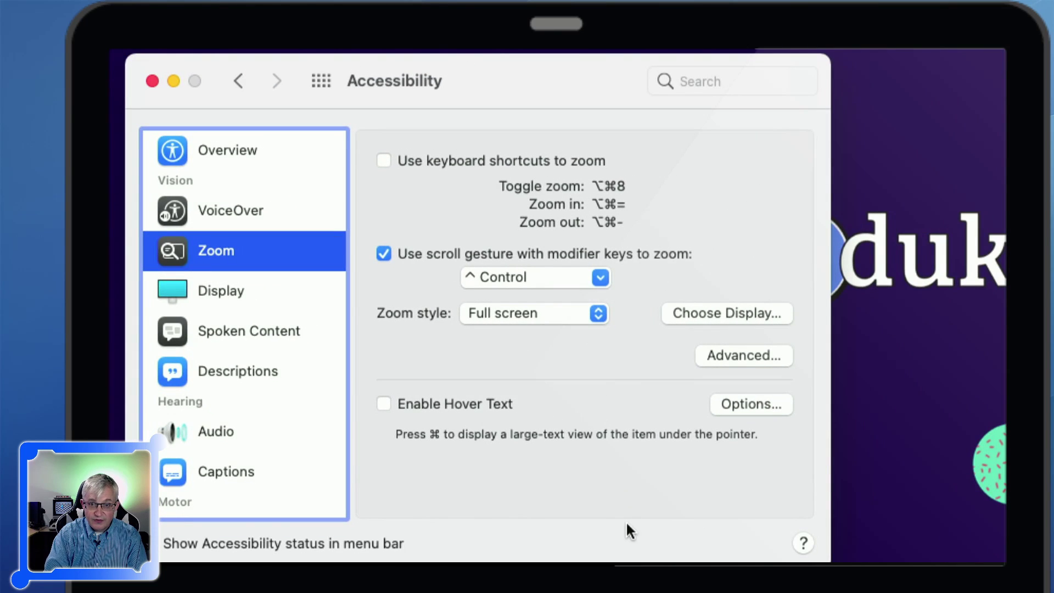
scroll(626, 521, "down", 3, "ctrl")
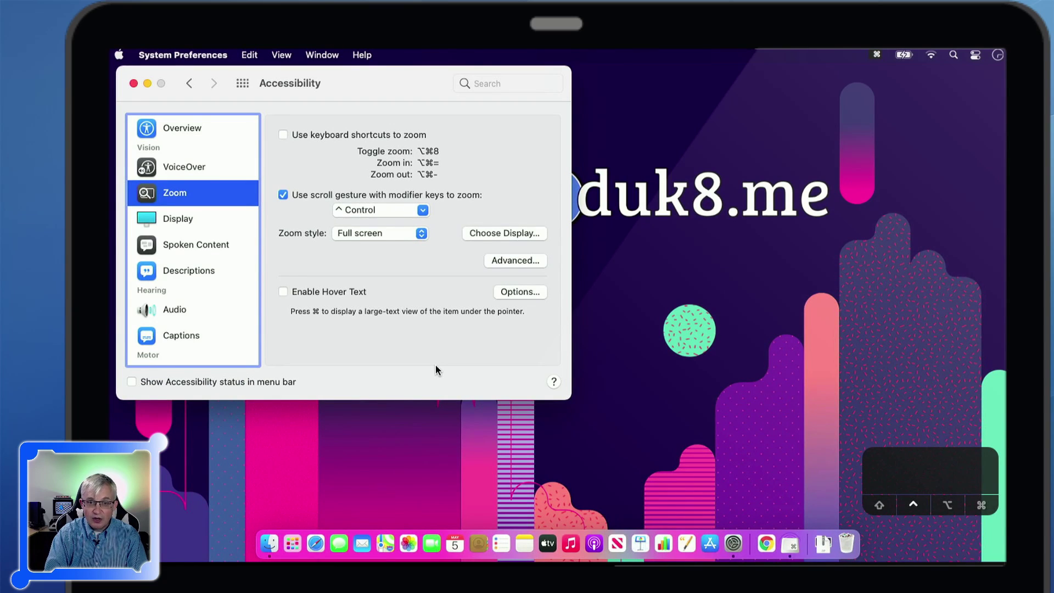
scroll(436, 366, "up", 5, "ctrl")
scroll(434, 365, "down", 5, "ctrl")
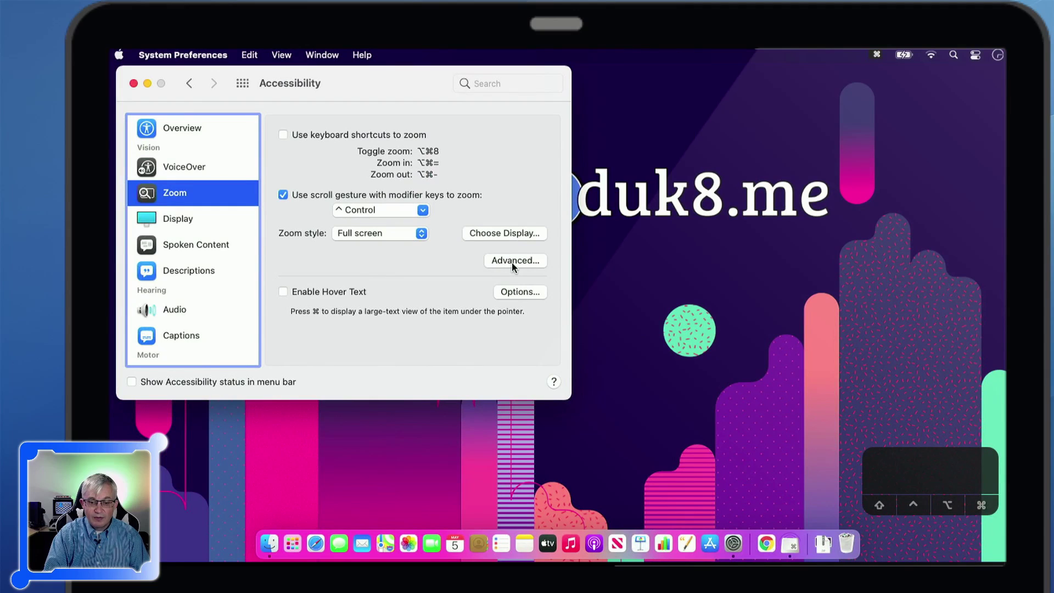
- In the advanced zoom options, make the zoomed image move continuously with the pointer, and test it by zooming in and out
left_click(511, 262)
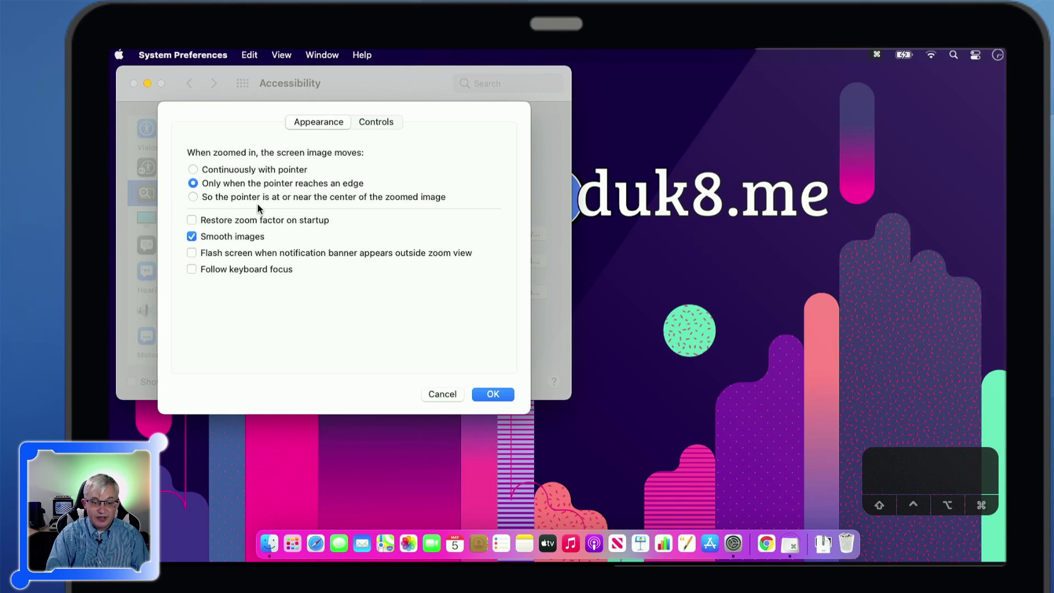
left_click(193, 169)
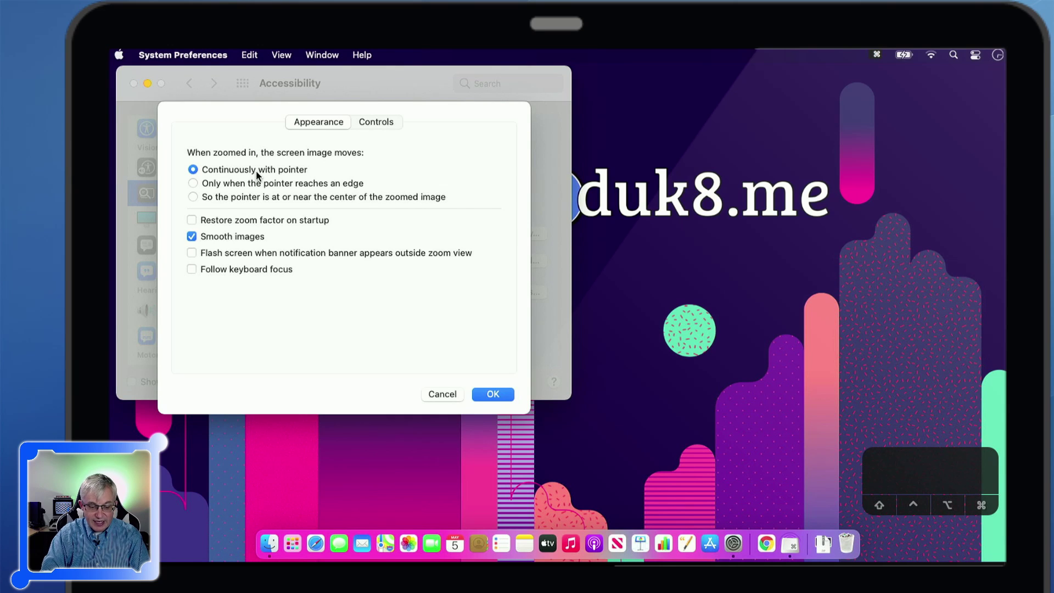
key("ctrl")
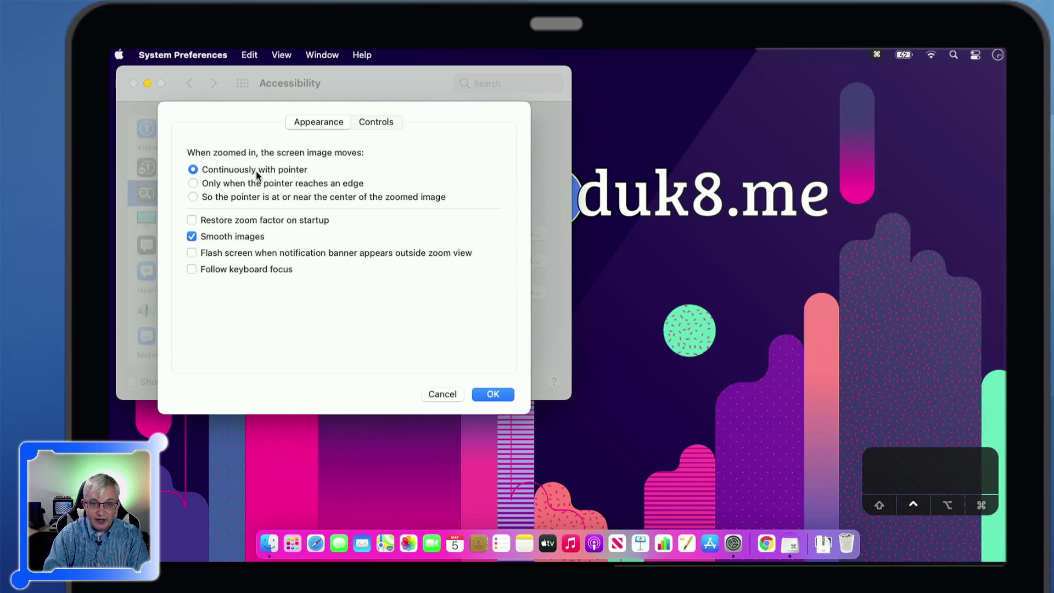
scroll(256, 170, "up", 10)
scroll(253, 169, "up", 5)
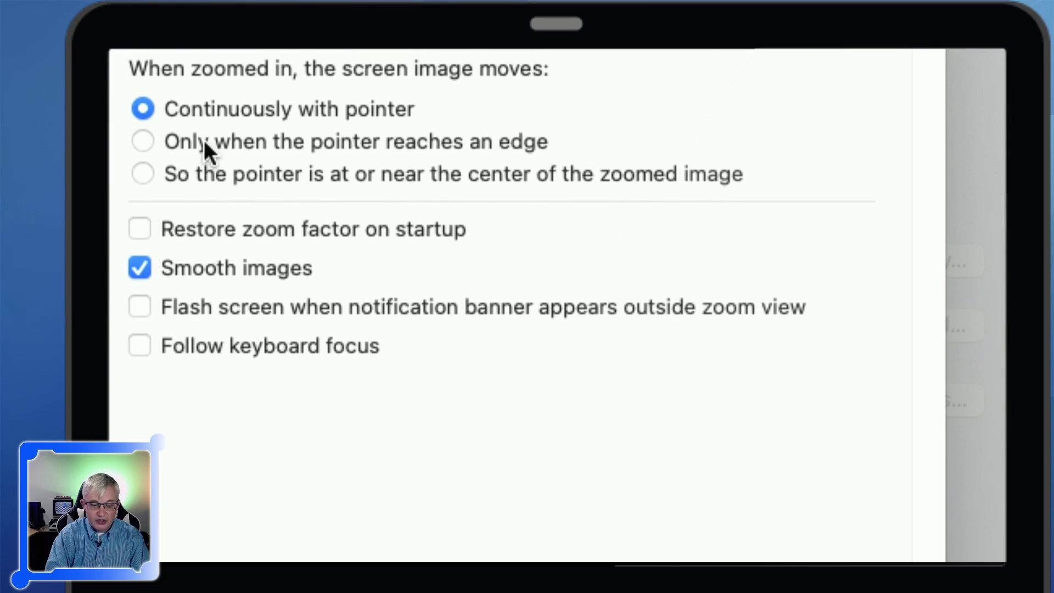
key("alt+super+8")
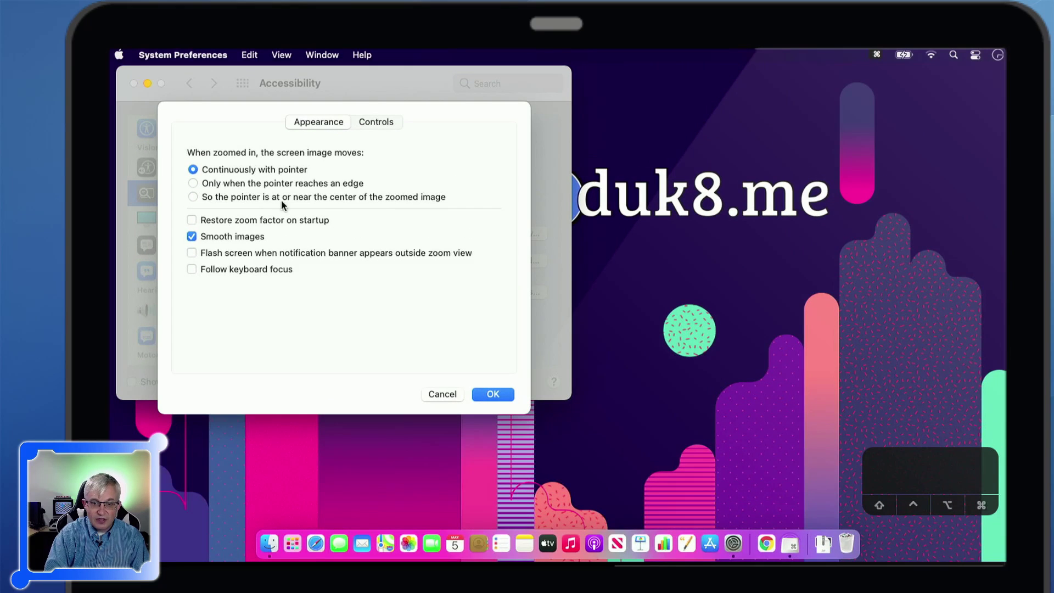
- Switch to Safari and enter the address news.google.com without loading it
left_click(317, 543)
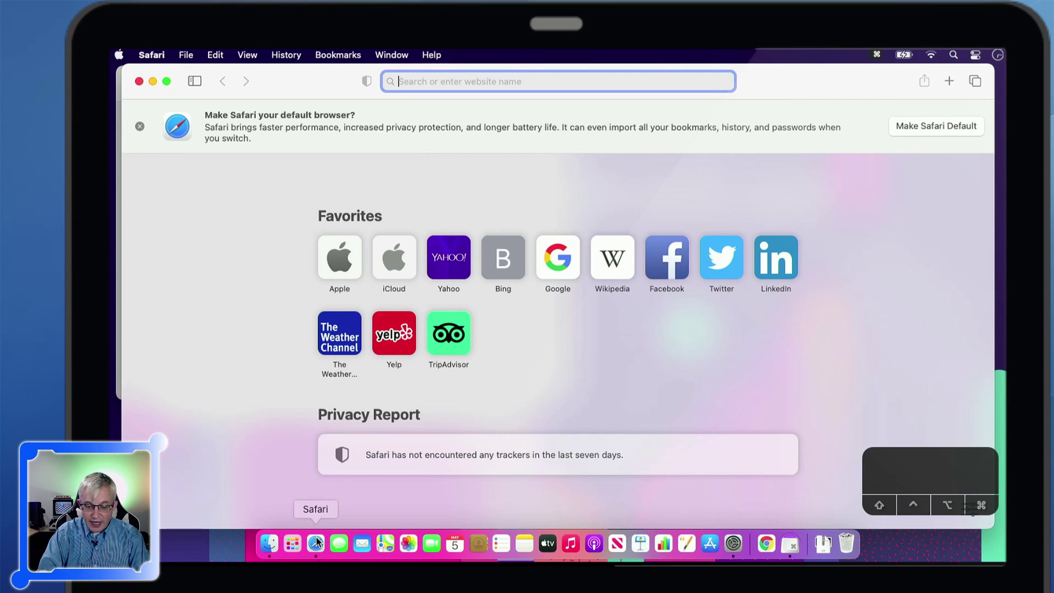
type("news")
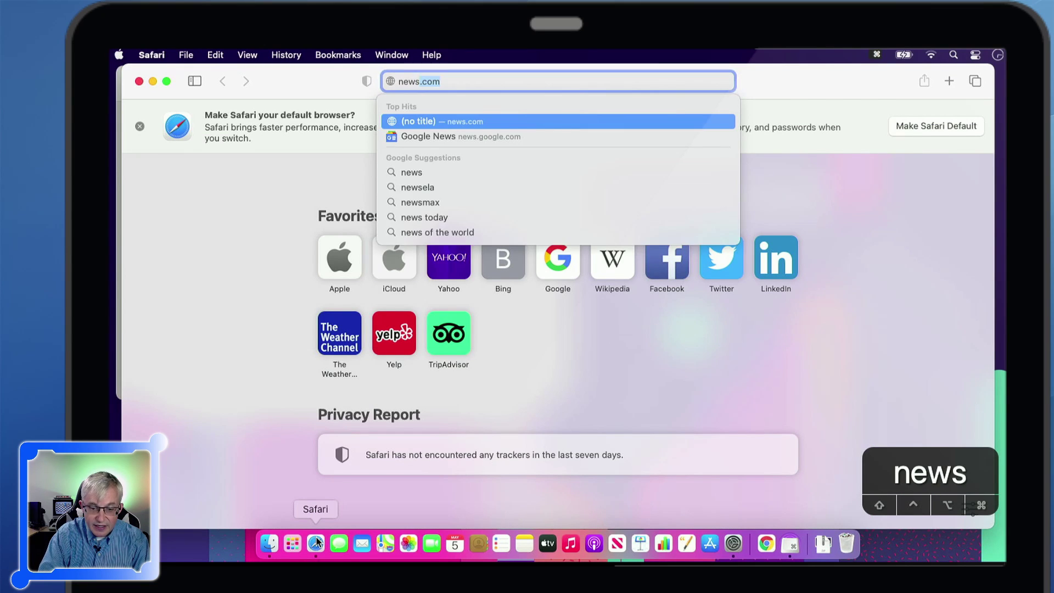
type(".google")
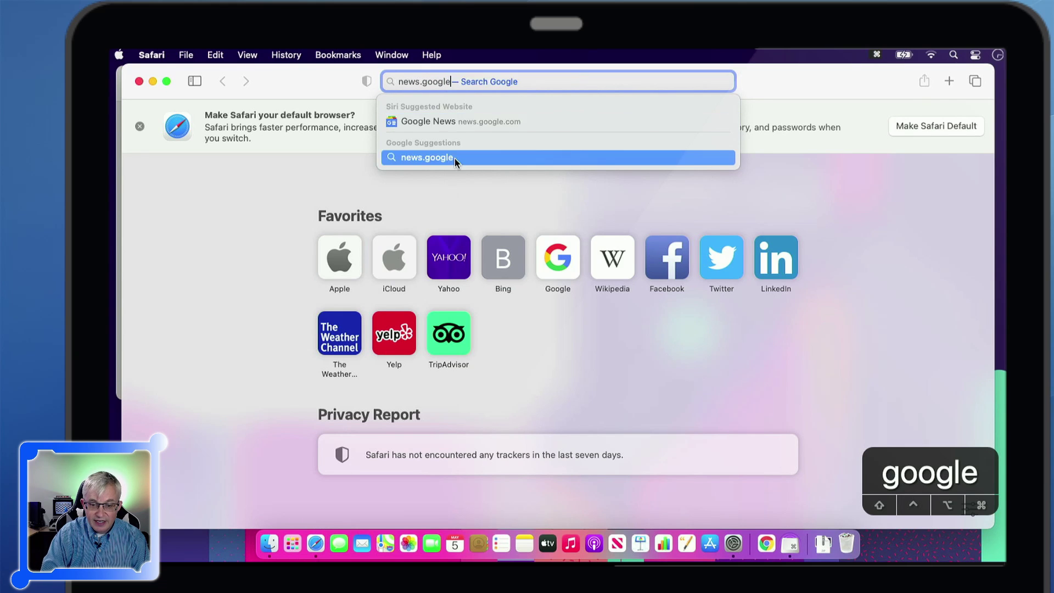
type(".com")
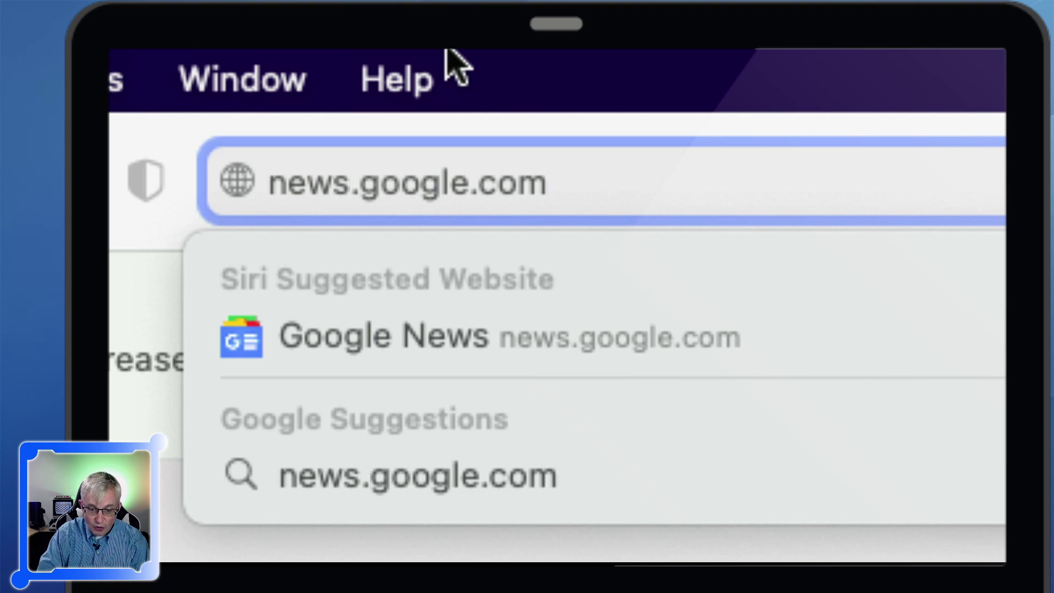
- Replace the entered web address with cnet.com and load the site
key("BackSpace")
key("BackSpace")
key("BackSpace")
key("BackSpace")
key("BackSpace")
key("BackSpace")
key("BackSpace")
key("BackSpace")
key("BackSpace")
key("BackSpace")
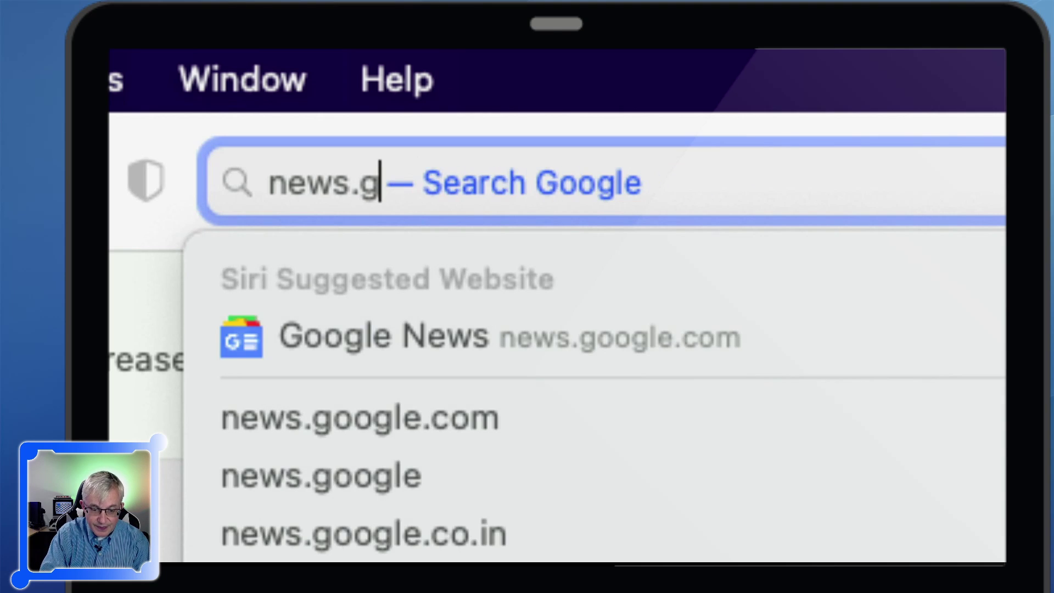
type("com")
key("Return")
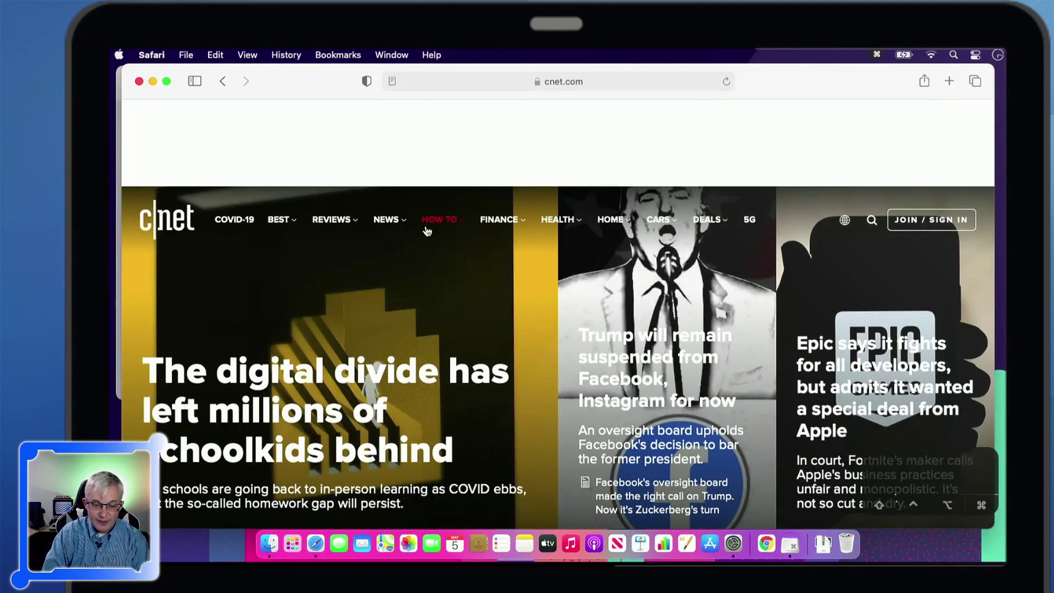
- Open the article on the digital divide leaving millions of schoolkids behind, go to its body text and close the floating video
left_click(336, 383)
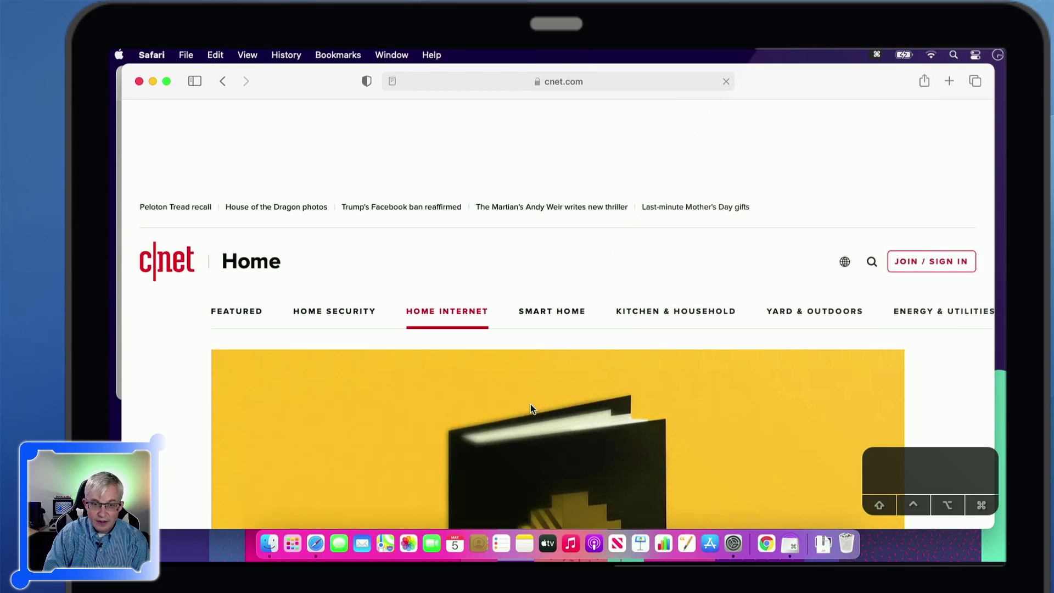
scroll(530, 404, "down", 4)
scroll(531, 404, "down", 10)
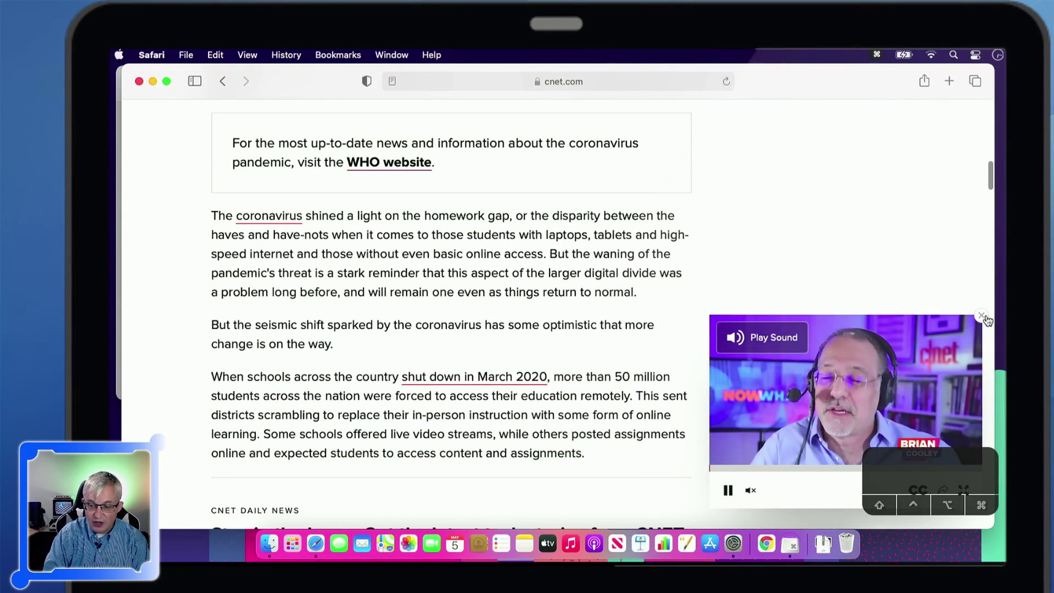
scroll(530, 404, "down", 8)
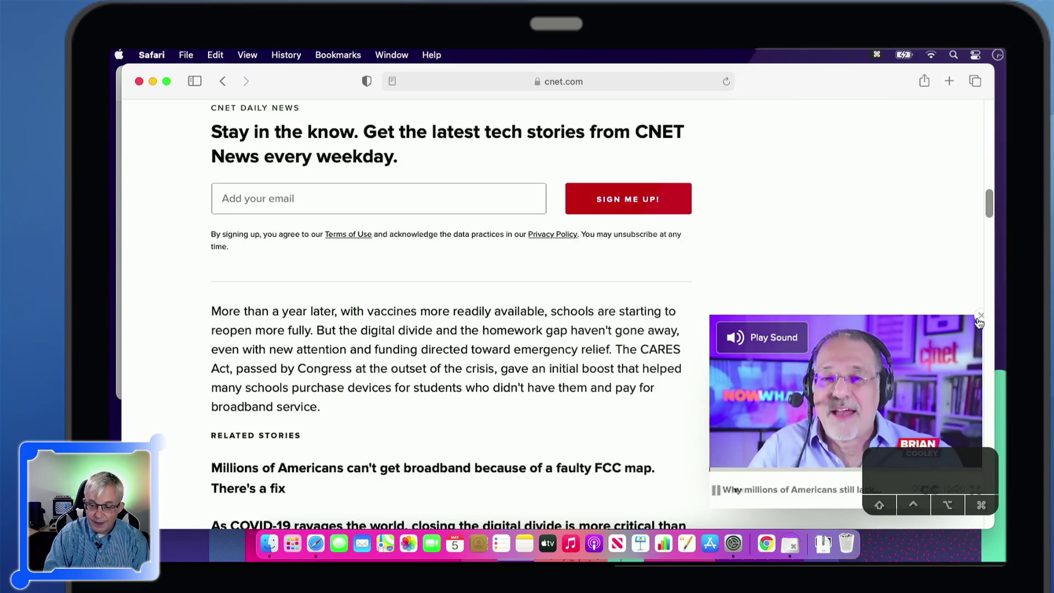
left_click(981, 317)
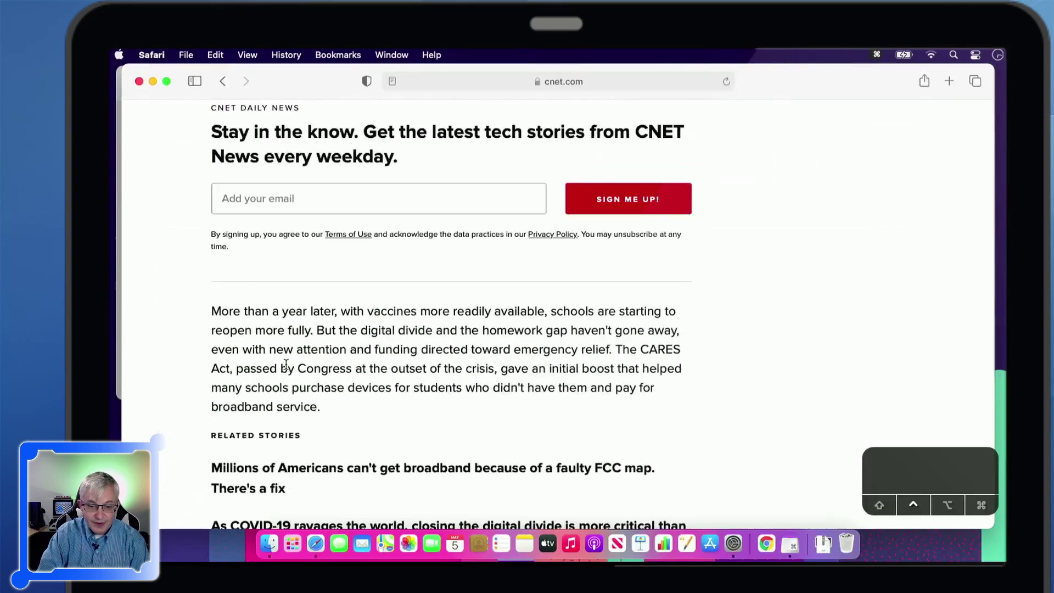
- Switch back to System Preferences and confirm the advanced zoom options
left_click(114, 243)
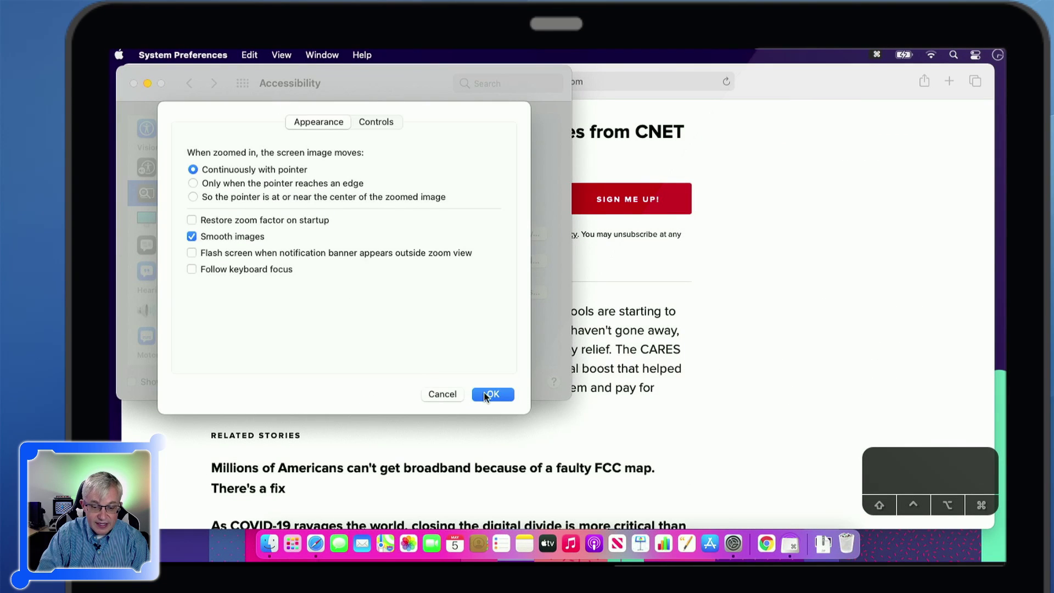
left_click(492, 394)
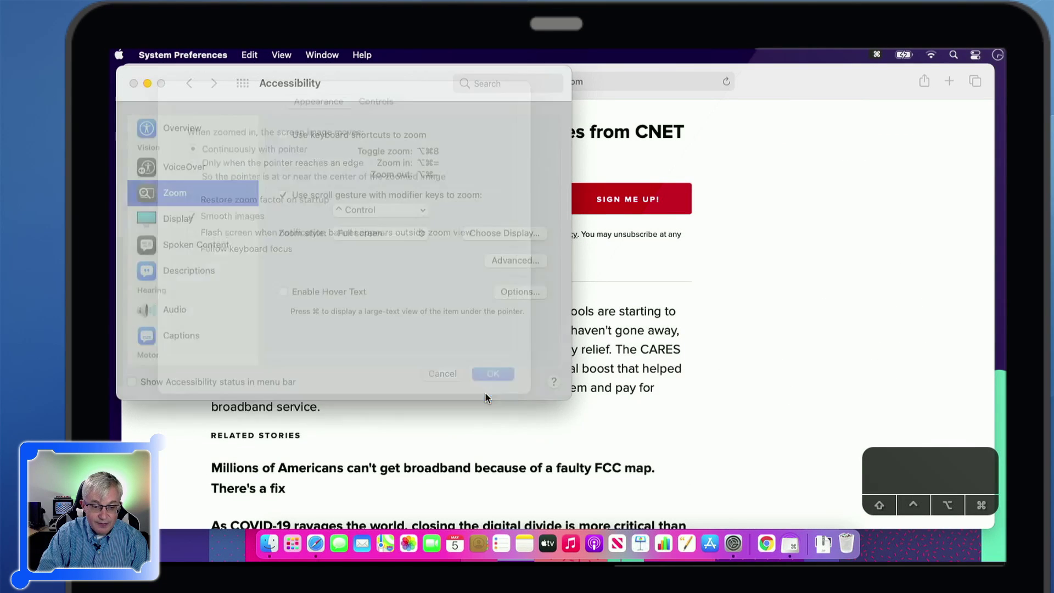
- Return to the System Preferences overview, reopen the Accessibility zoom settings and bring up their advanced options
left_click(243, 84)
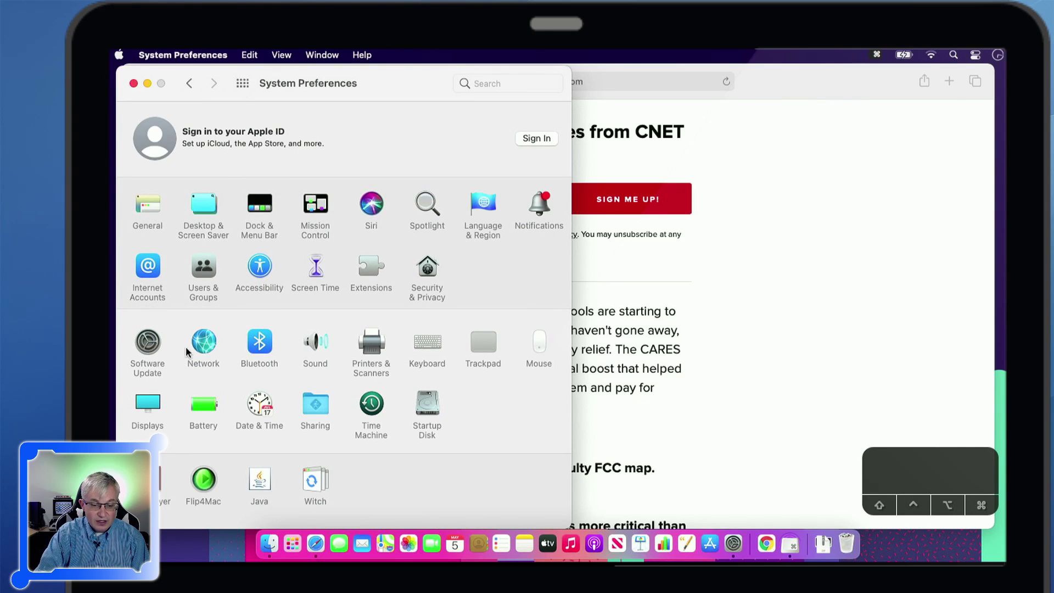
left_click(265, 267)
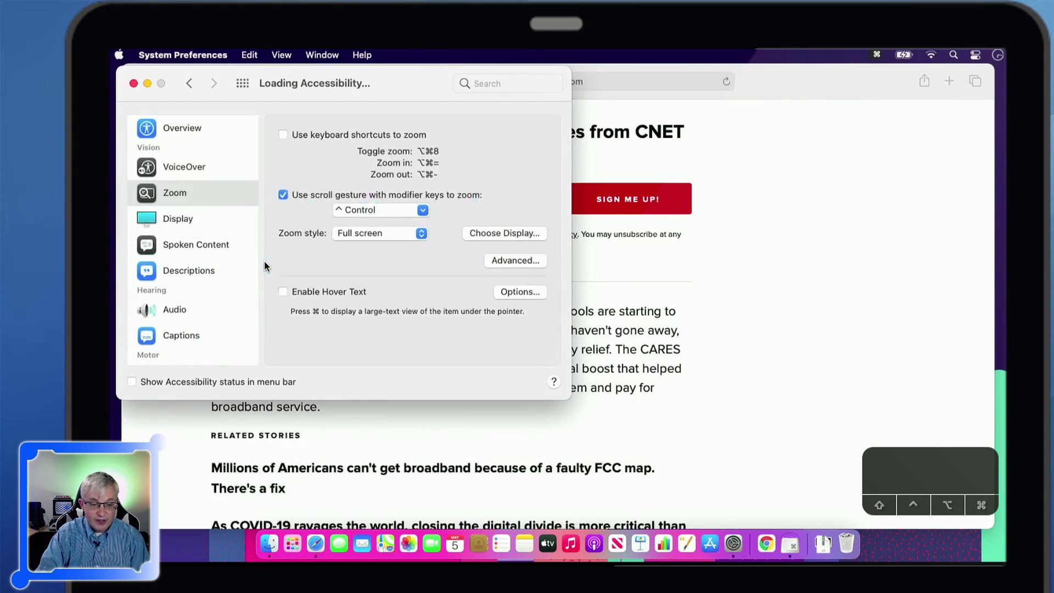
left_click(190, 194)
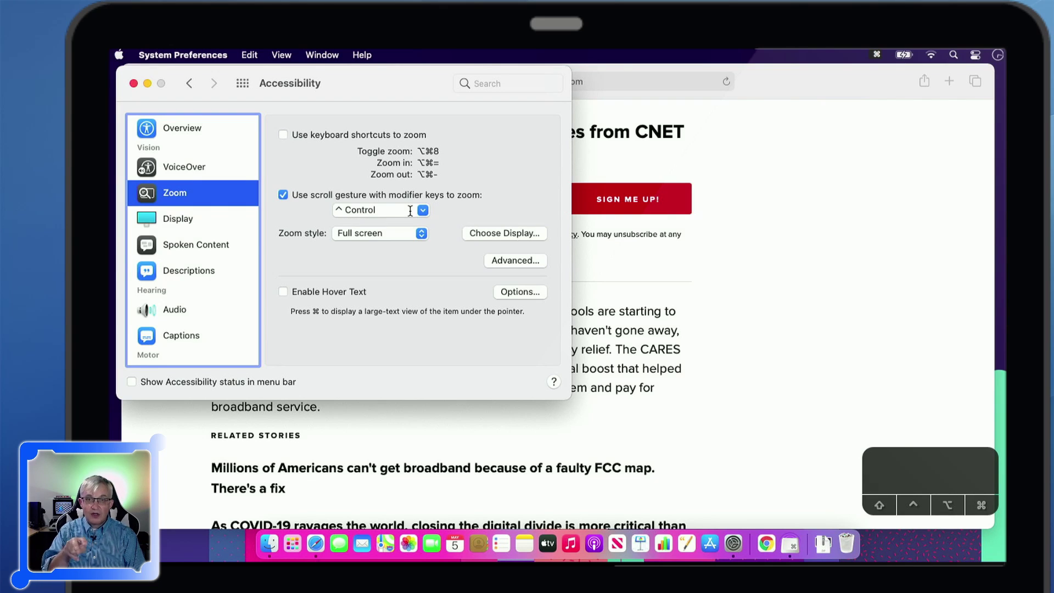
left_click(506, 261)
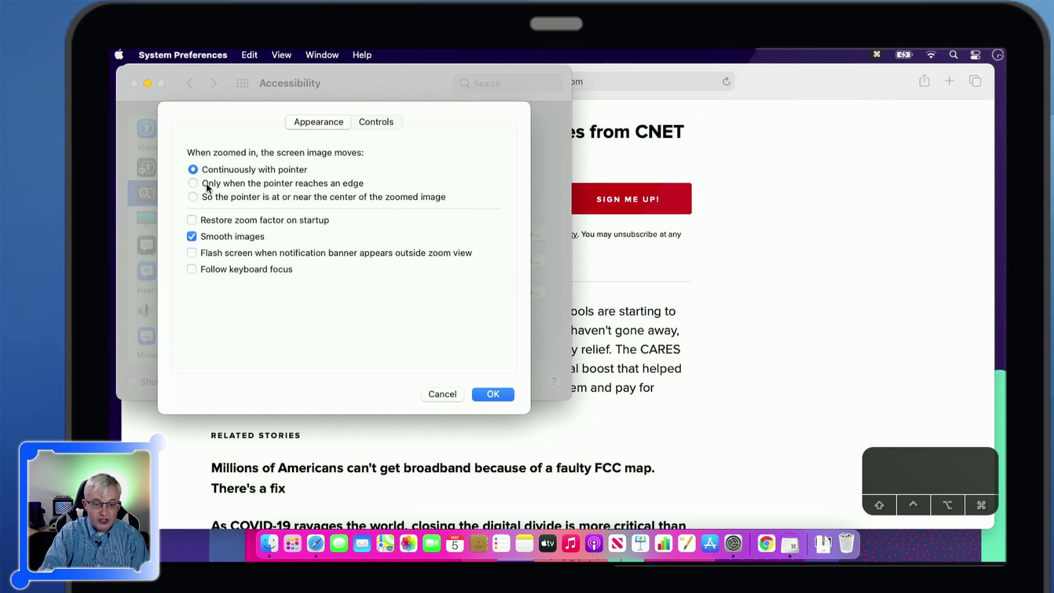